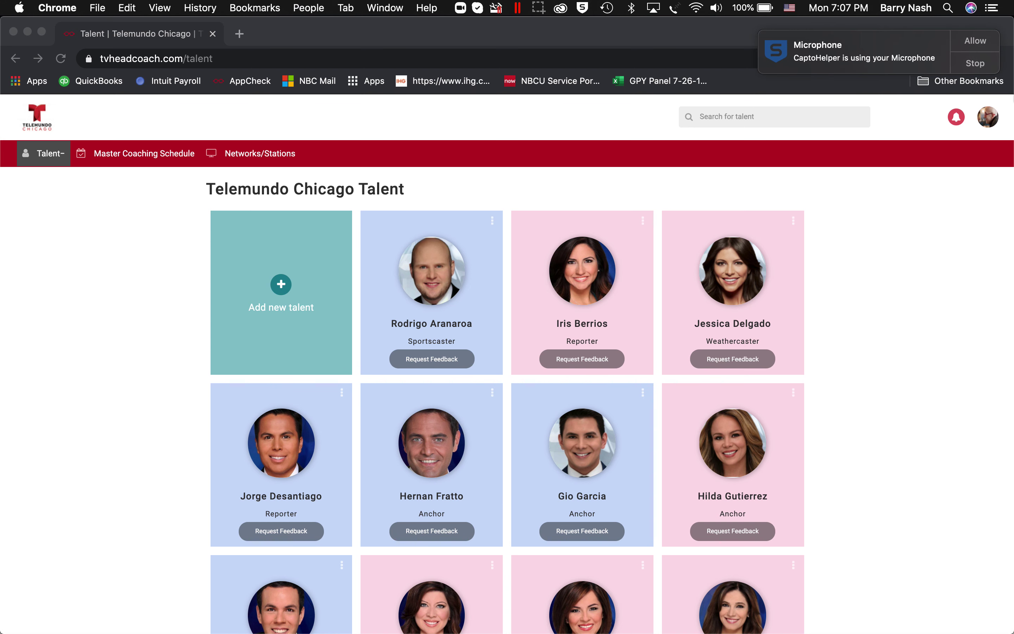
- From the Telemundo Chicago Talent page, open a blank Add Talent form via the + Add new talent tile
left_click(978, 41)
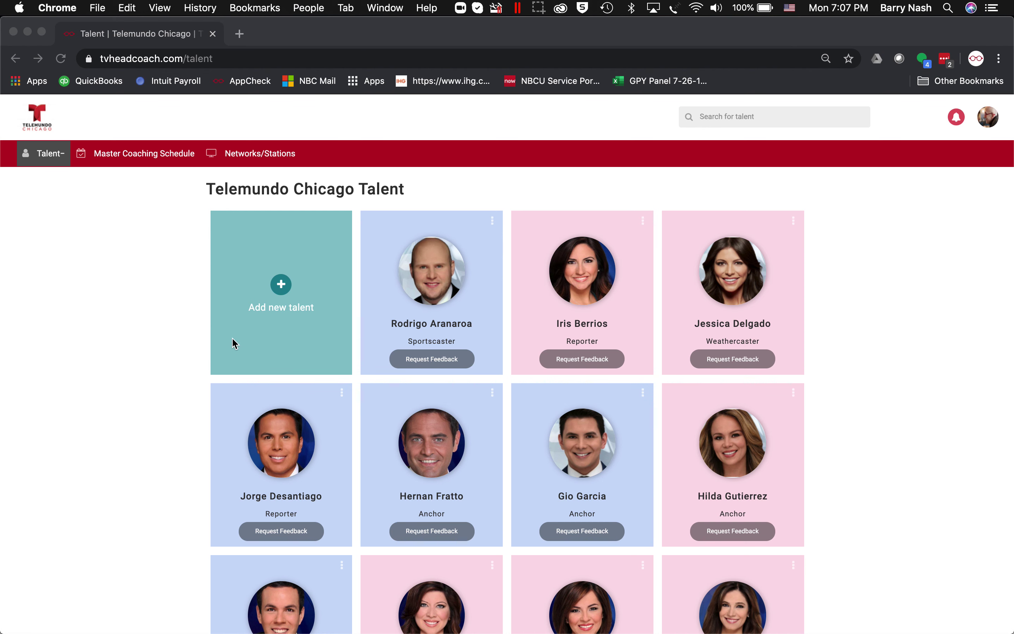
left_click(282, 287)
left_click(282, 286)
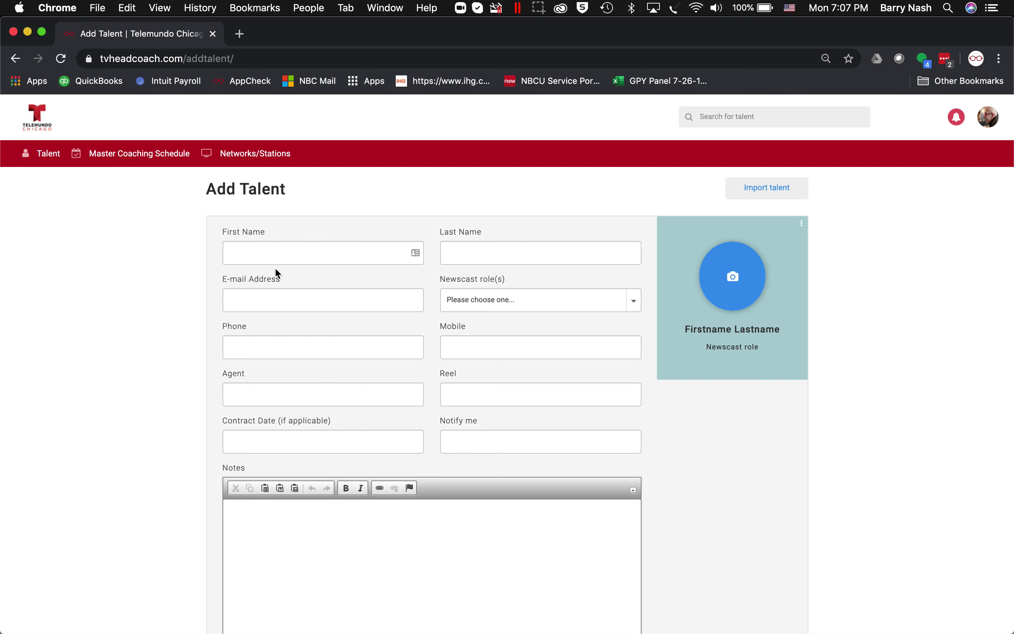
- Enter the talent's first name and last name, then fill in their e-mail address from the autofill suggestion
left_click(266, 251)
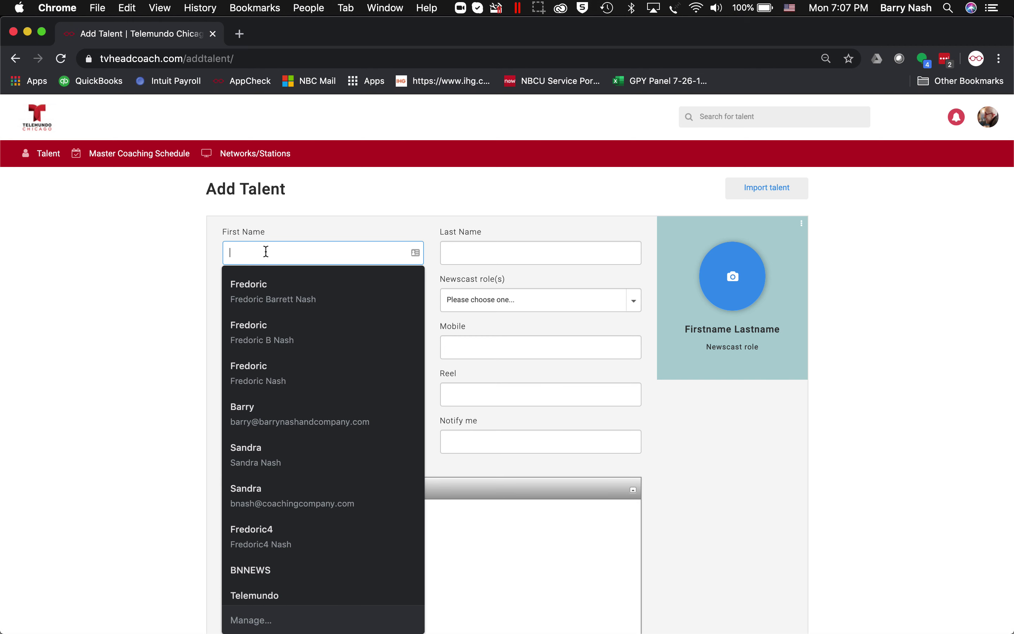
key("Tab")
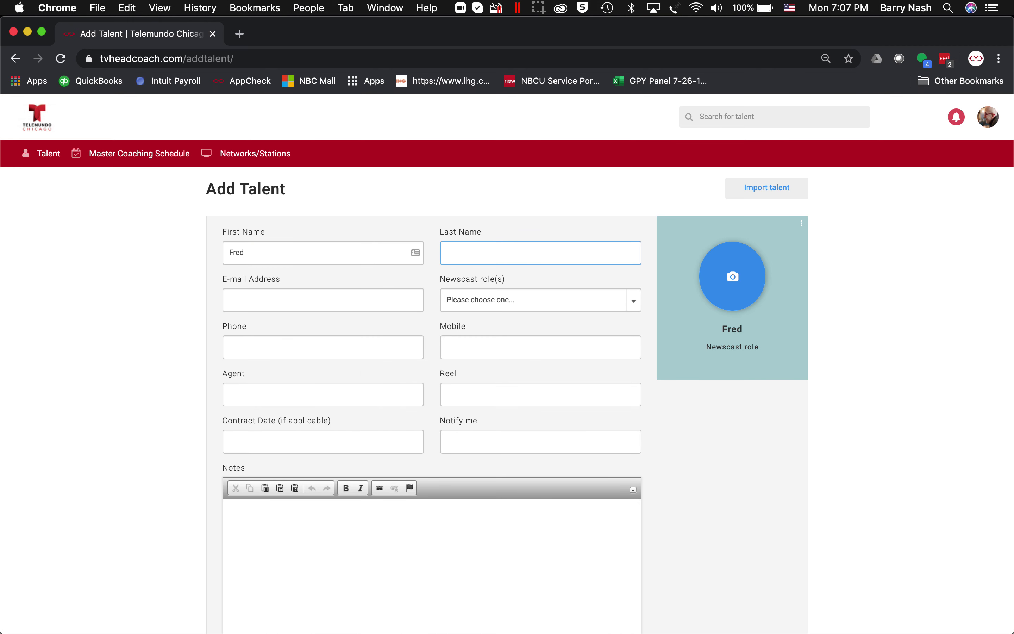
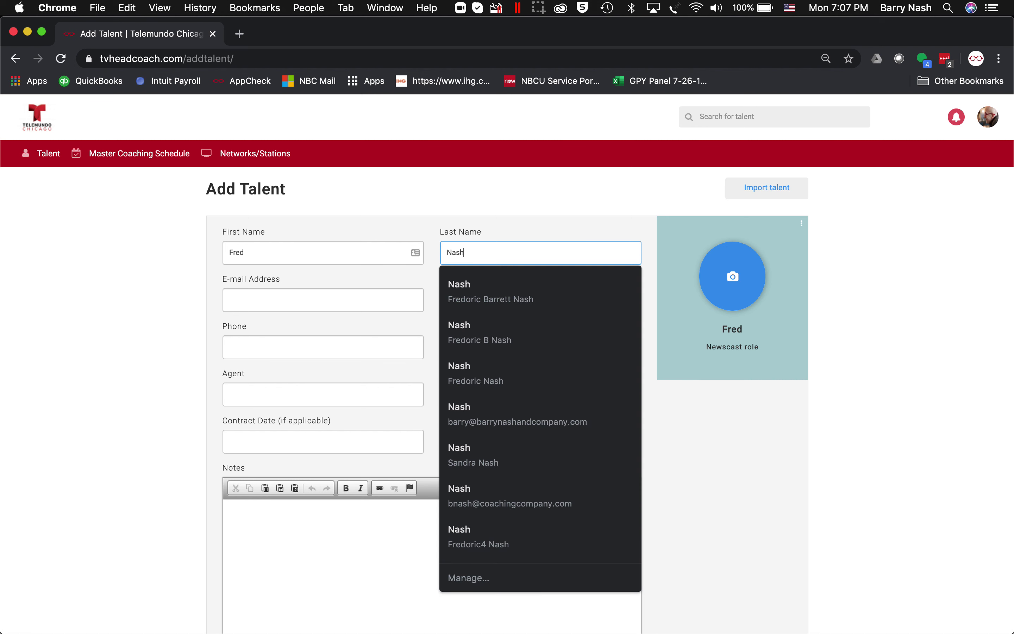
left_click(246, 297)
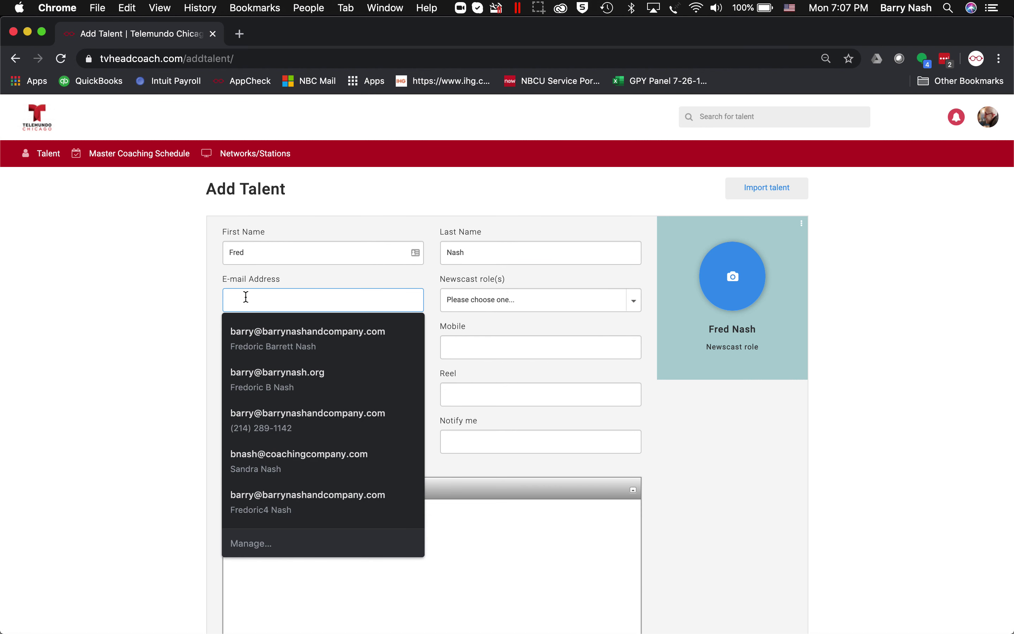
type("fred")
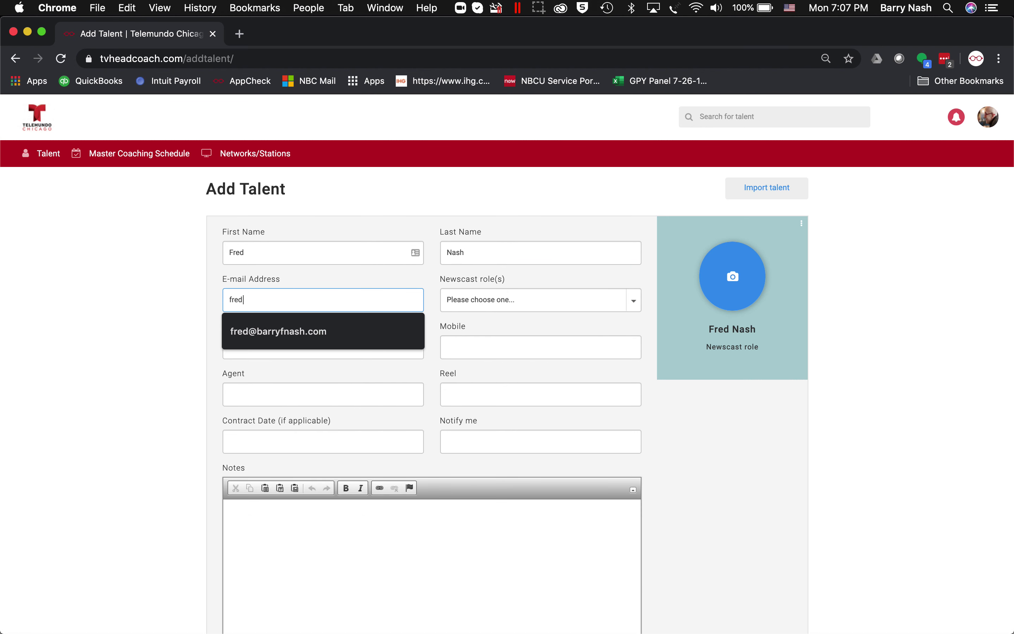
left_click(269, 333)
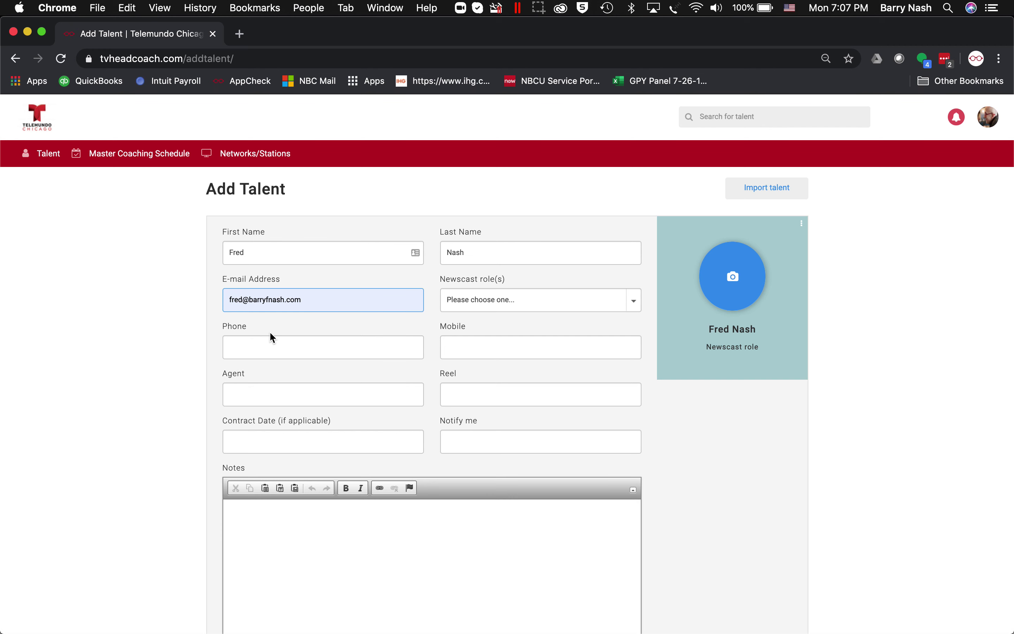
- Choose Anchor from the Newscast role(s) dropdown
left_click(527, 297)
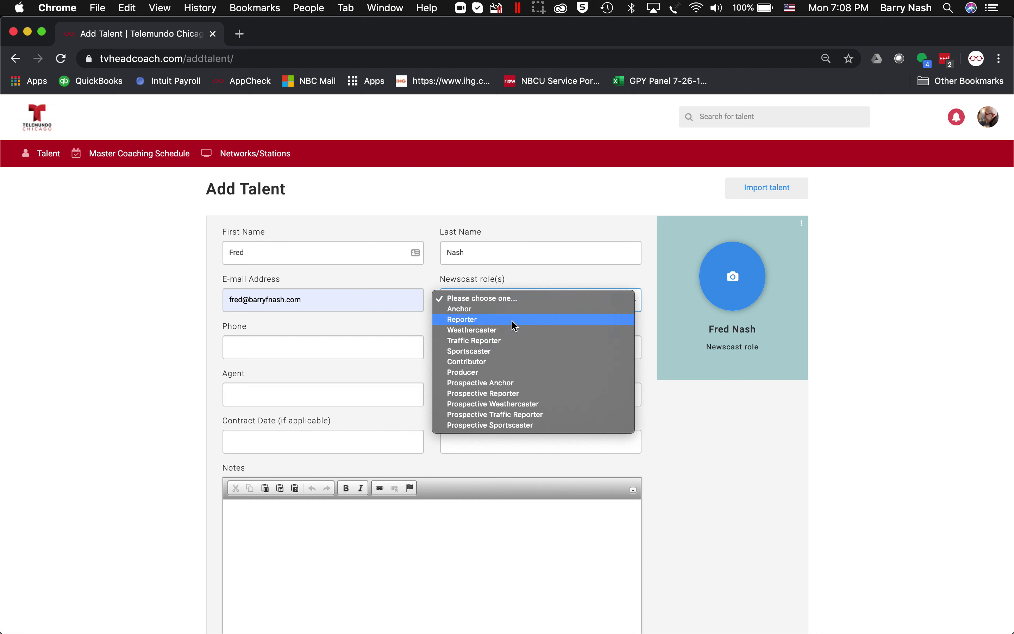
left_click(470, 306)
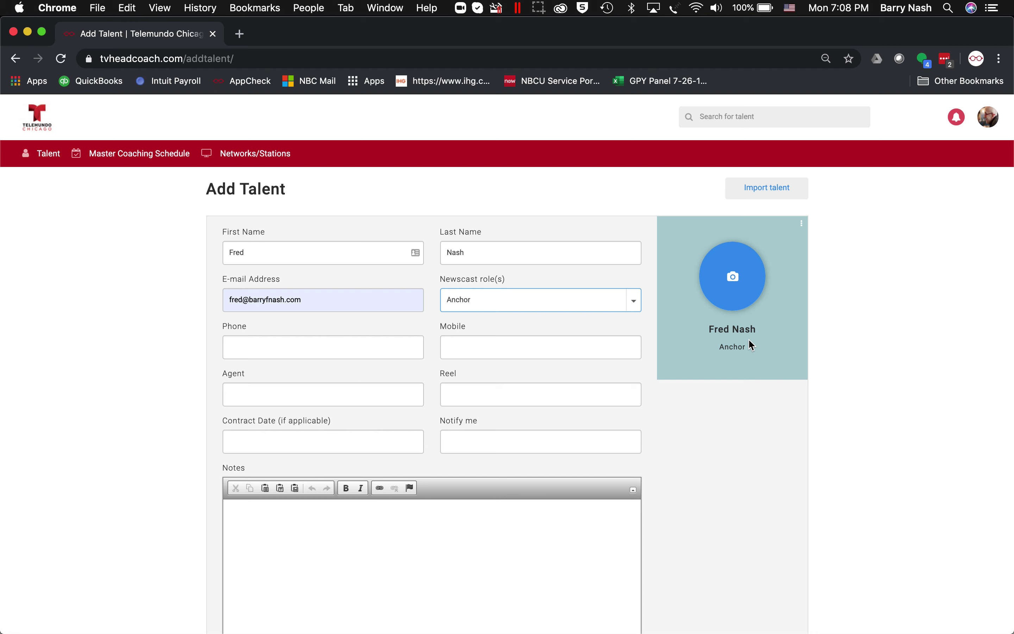
- Set the talent card's background color to the light blue swatch
left_click(801, 228)
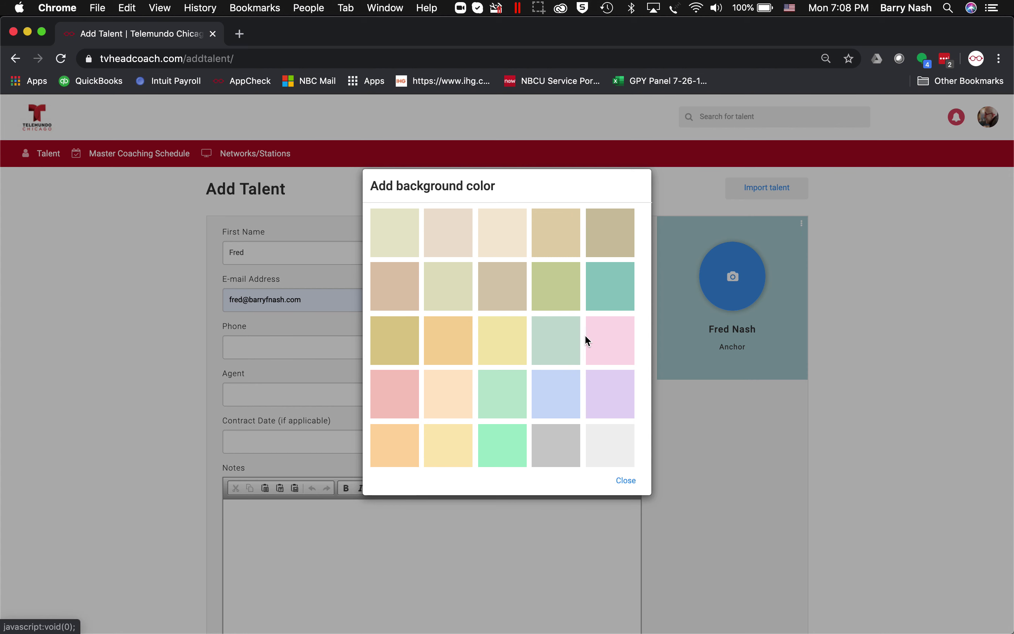
left_click(563, 400)
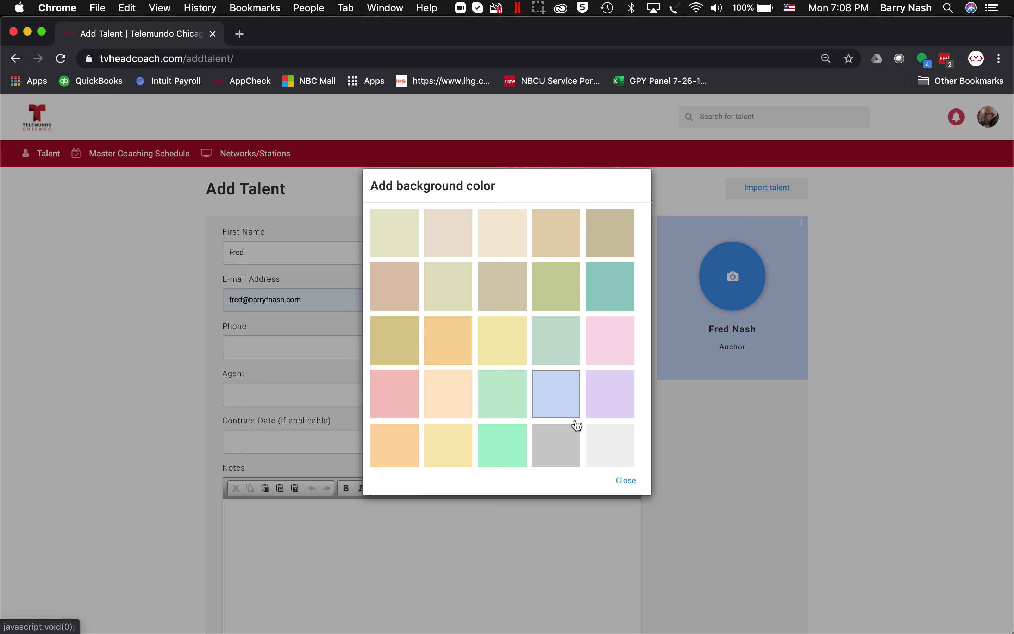
left_click(626, 481)
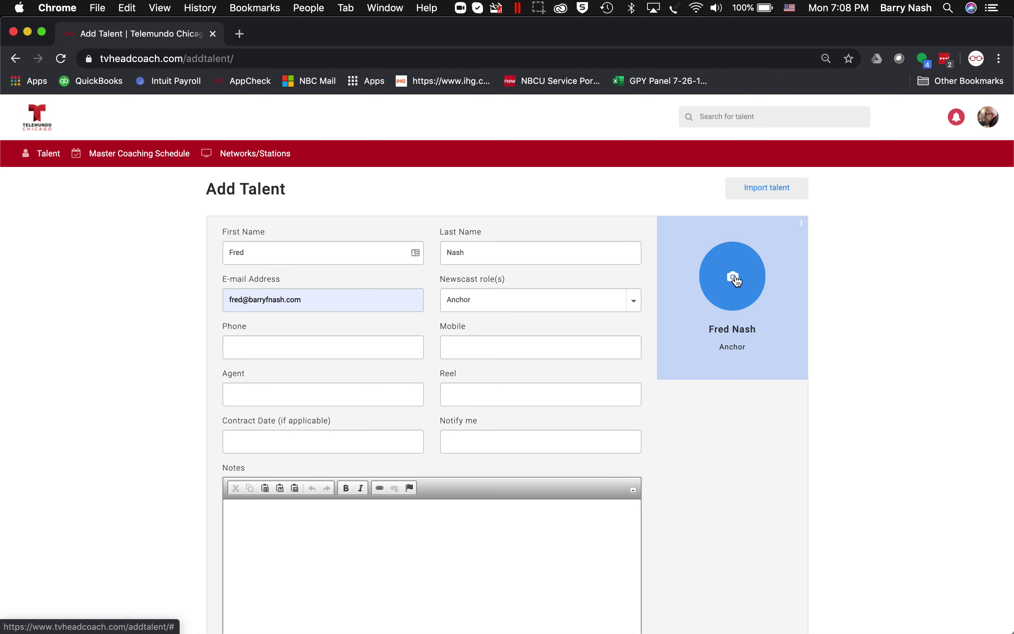
- From the card's camera circle, open Pick a photo and choose Upload Photo to get the file browser
left_click(737, 281)
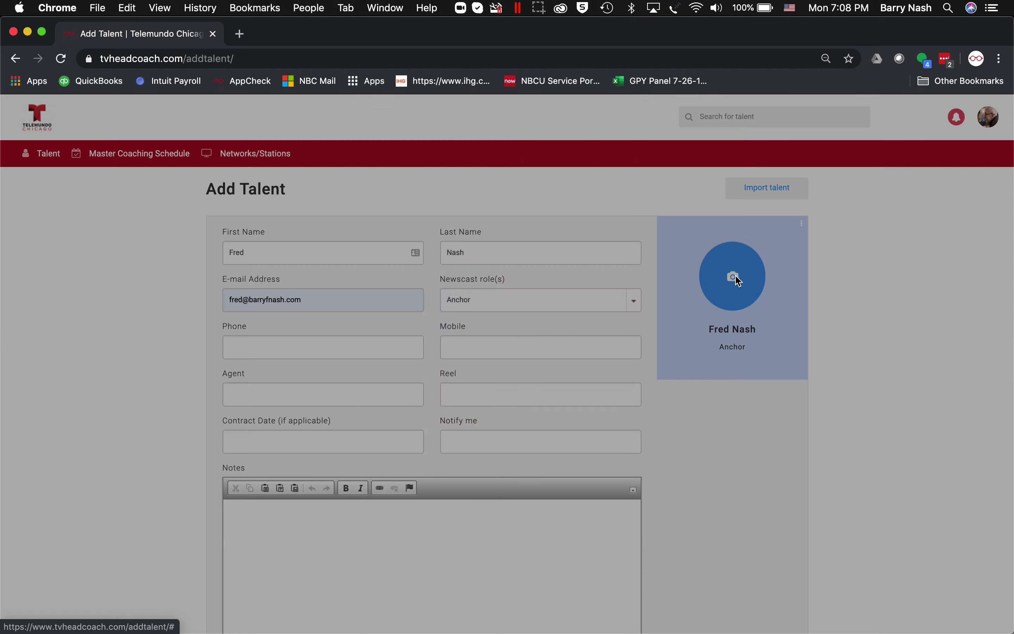
scroll(473, 364, "down", 3)
scroll(473, 364, "down", 5)
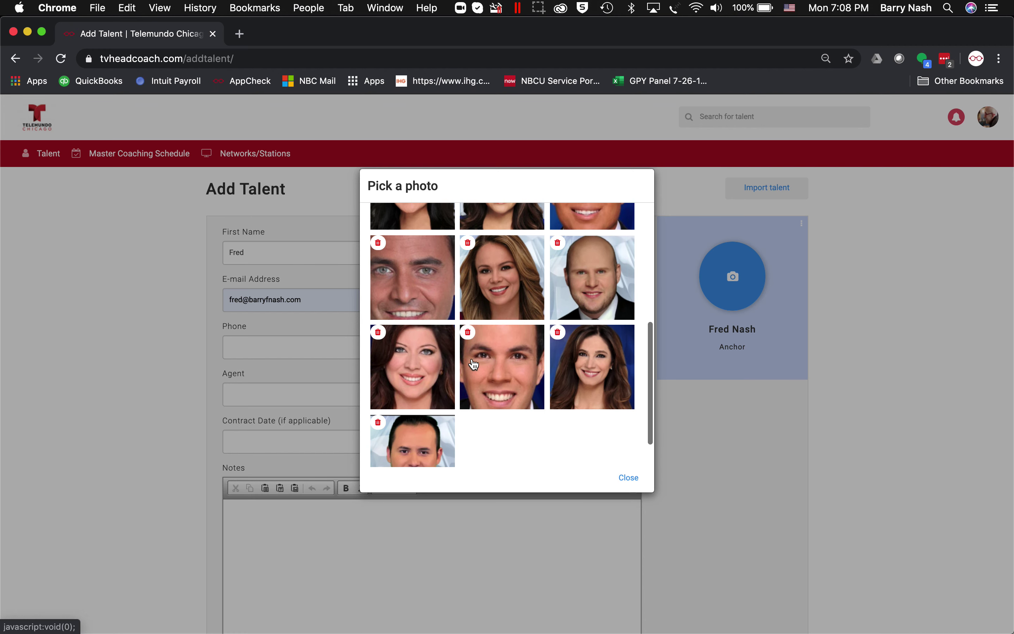
scroll(473, 363, "up", 2)
scroll(473, 364, "up", 3)
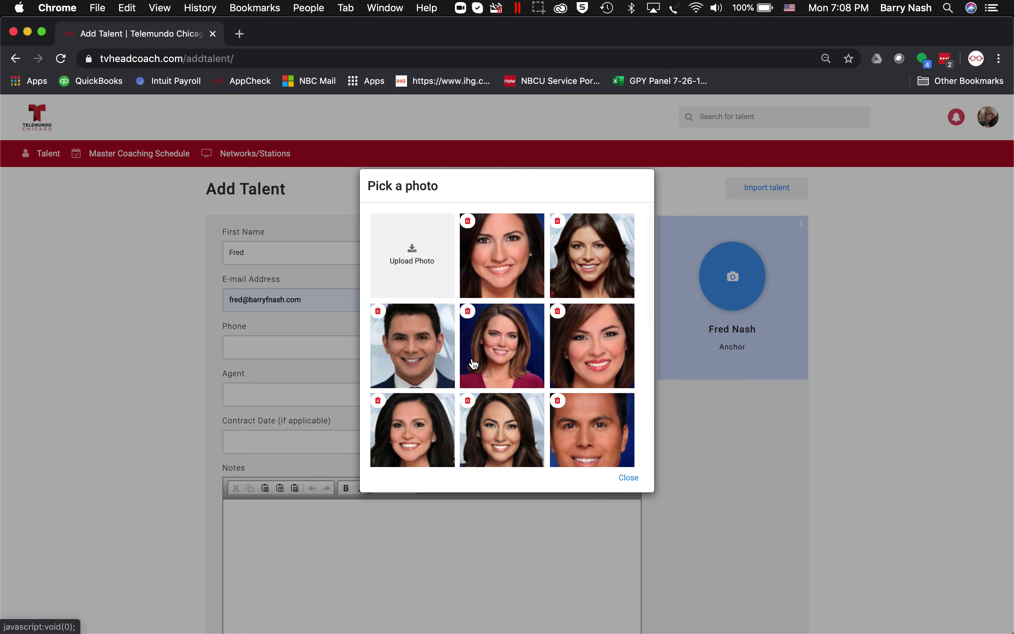
left_click(415, 254)
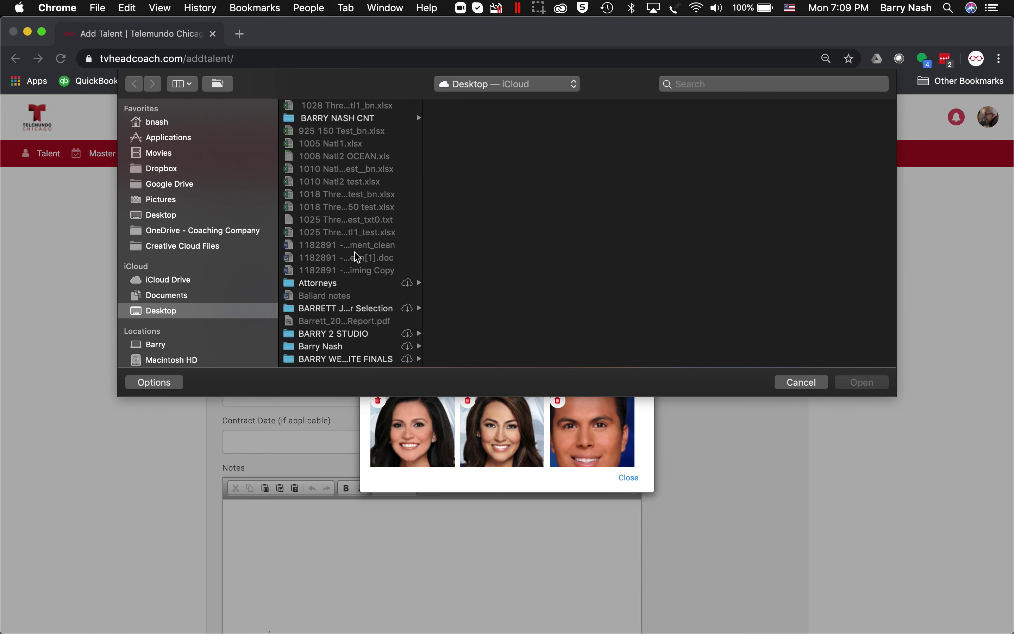
- Upload BN BusHead bw from the Pictures folder as the card's headshot
left_click(164, 200)
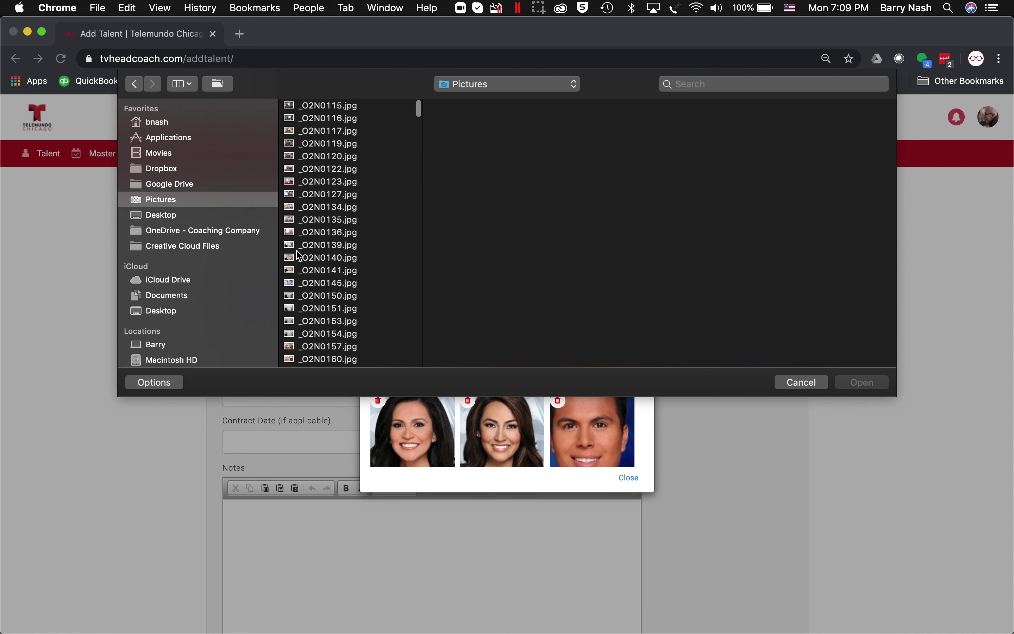
scroll(299, 256, "down", 10)
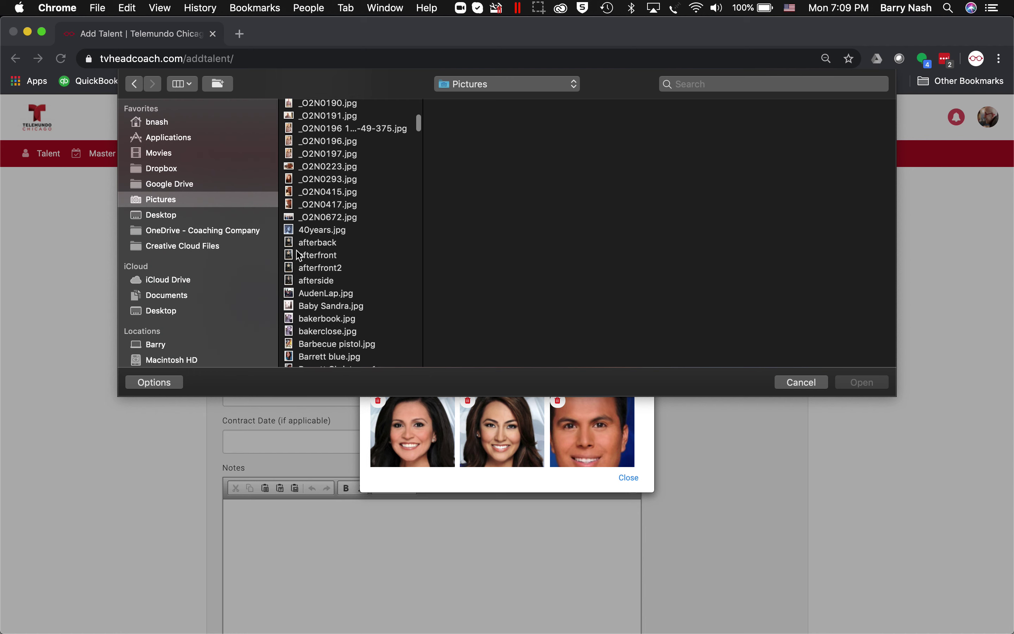
scroll(299, 255, "down", 15)
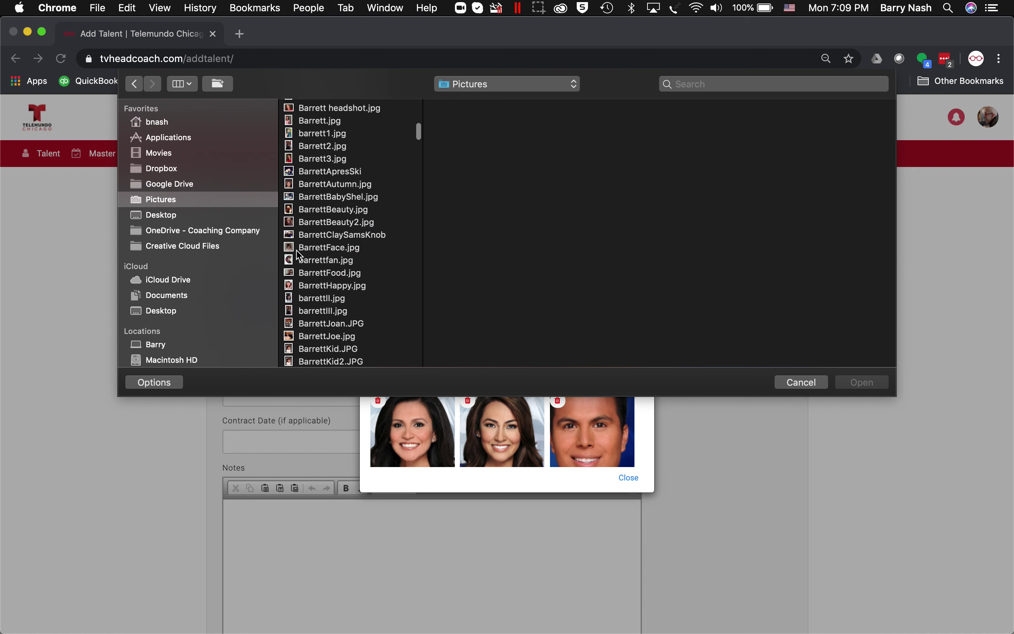
scroll(299, 255, "down", 12)
scroll(299, 255, "down", 2)
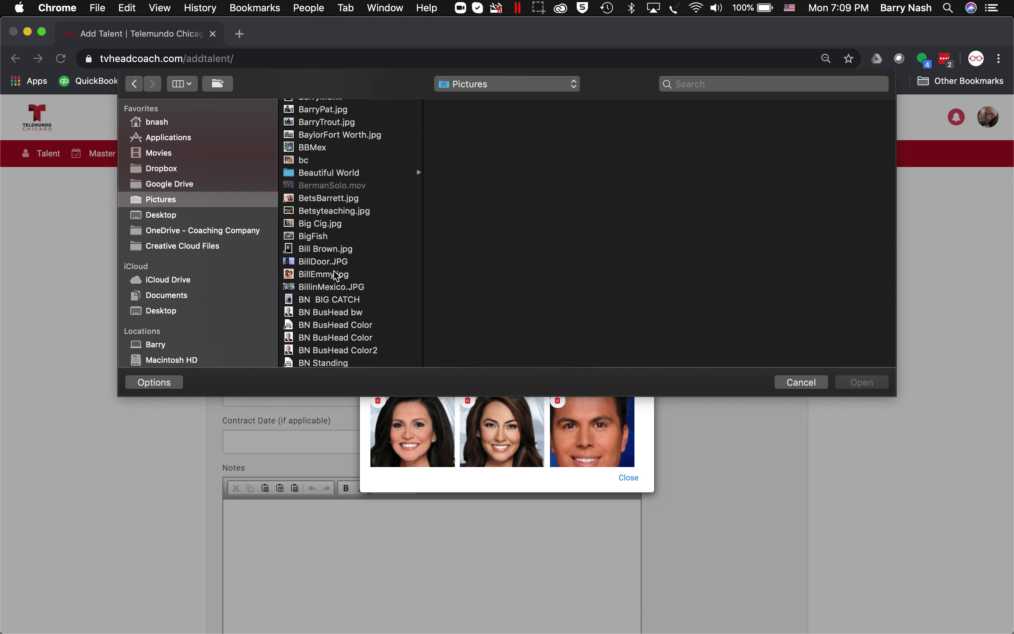
left_click(318, 313)
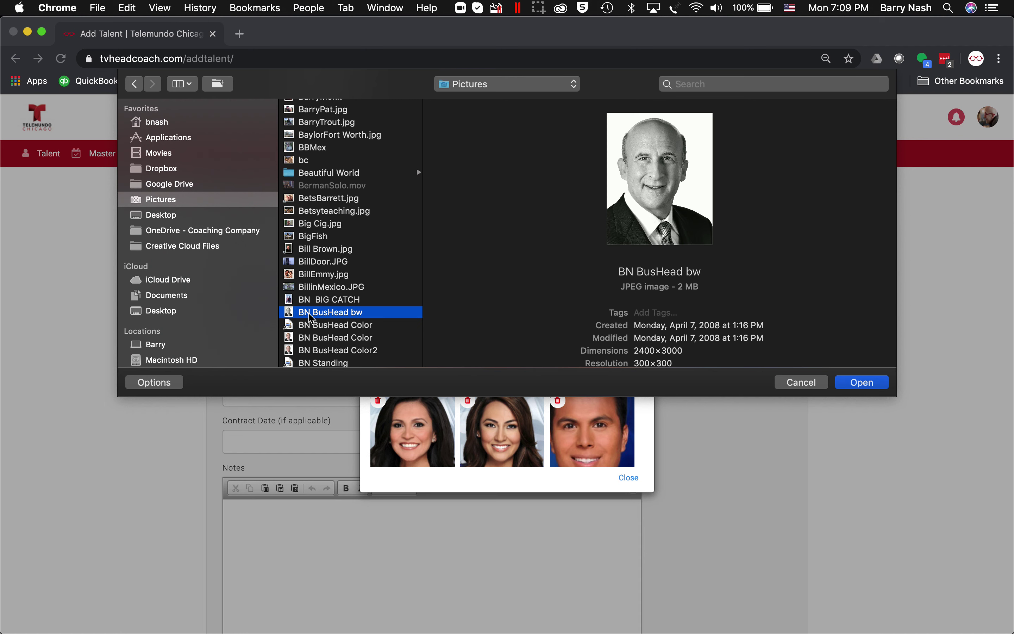
left_click(862, 382)
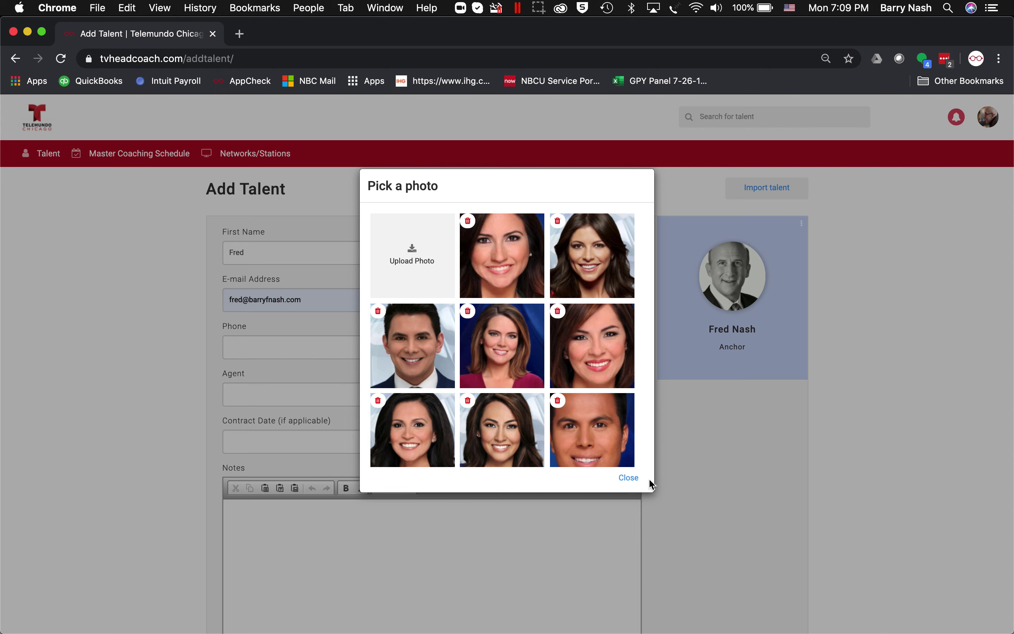
- Close the Pick a photo dialog and save the new talent with Save talent
left_click(627, 478)
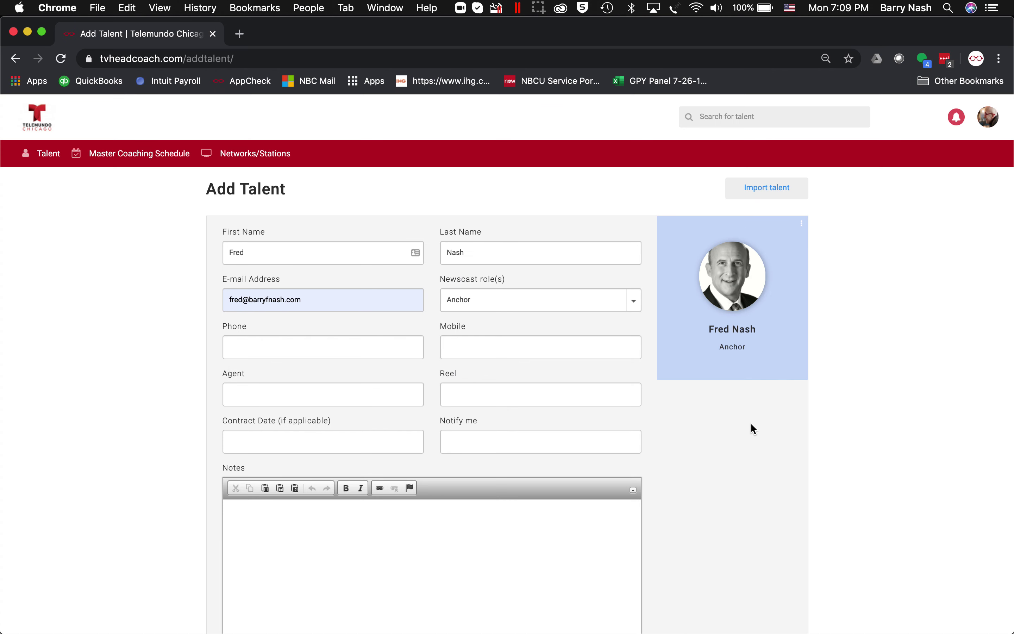
scroll(749, 423, "down", 5)
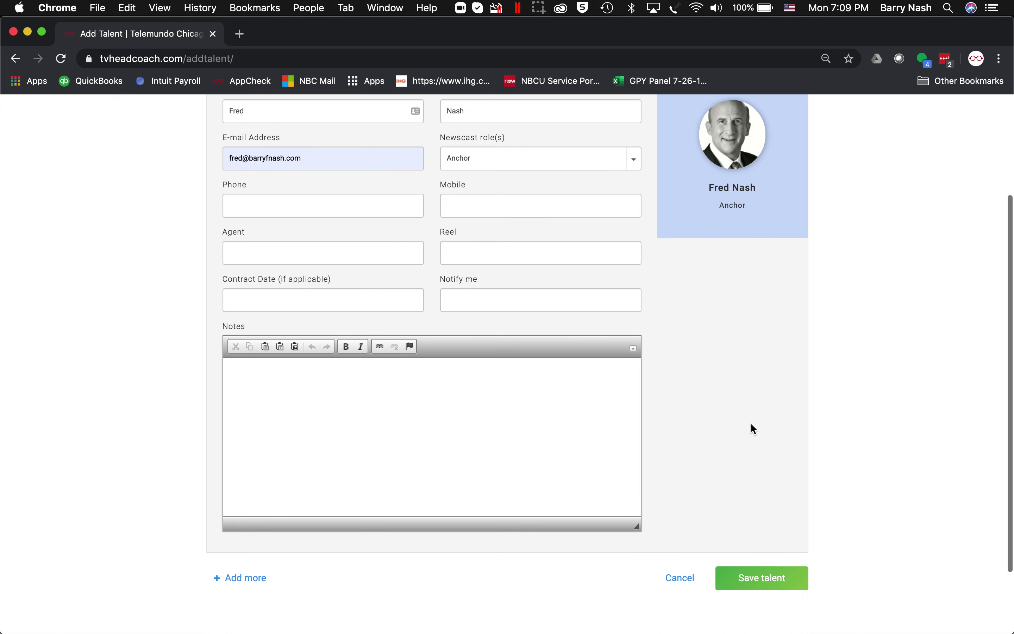
scroll(751, 424, "down", 3)
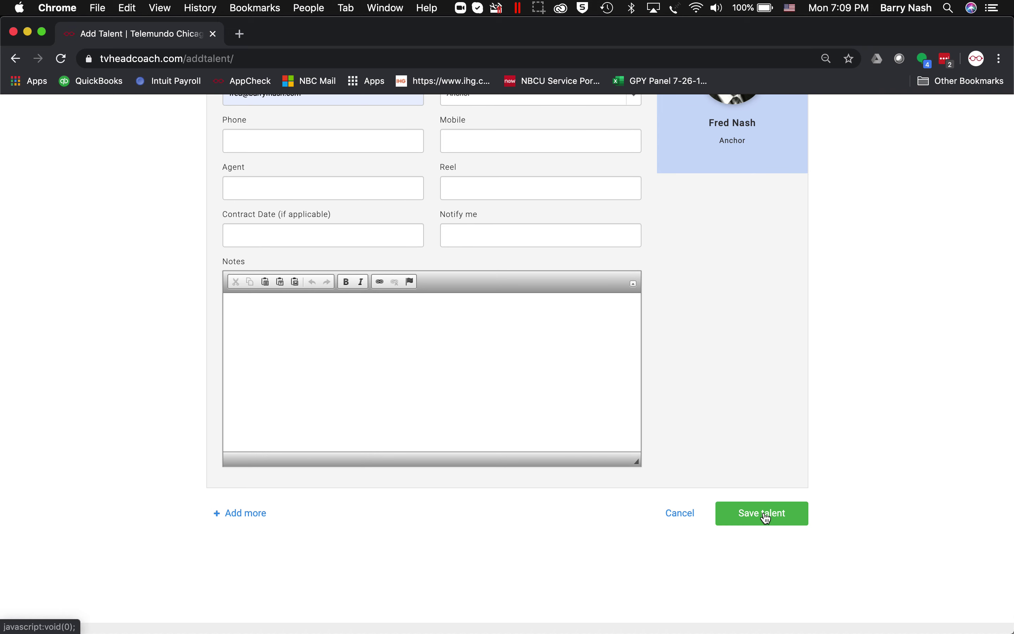
left_click(767, 518)
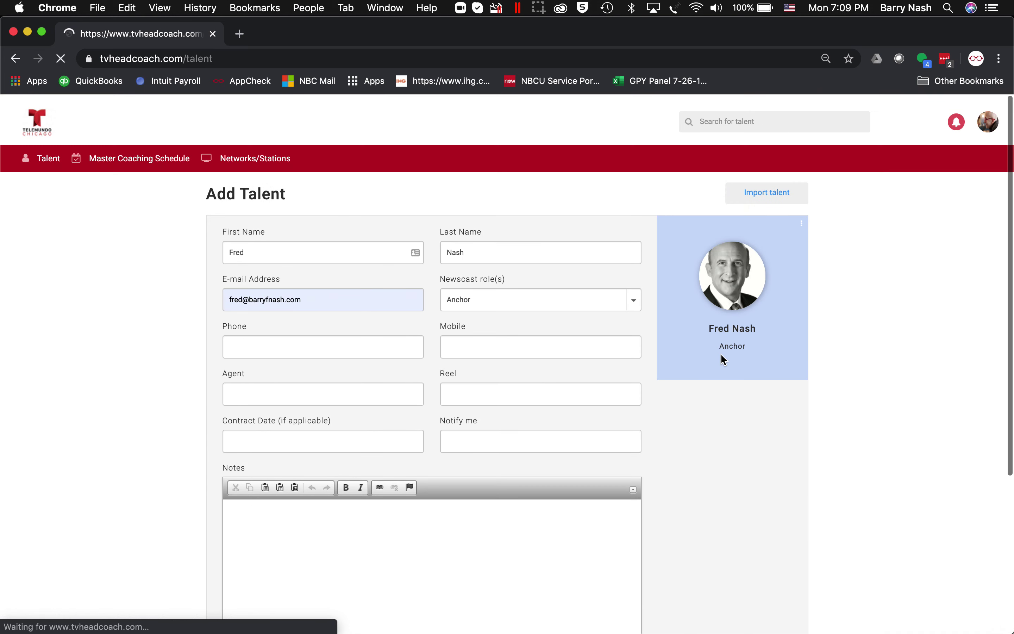
- Scroll the Telemundo Chicago talent grid to find the new light blue Anchor card with its headshot
scroll(724, 359, "down", 5)
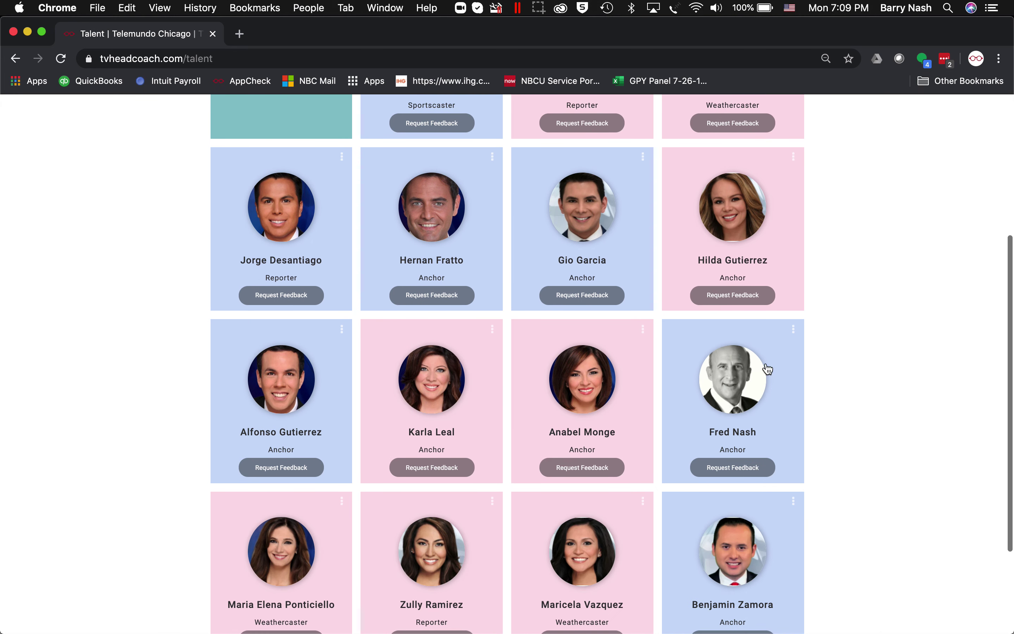